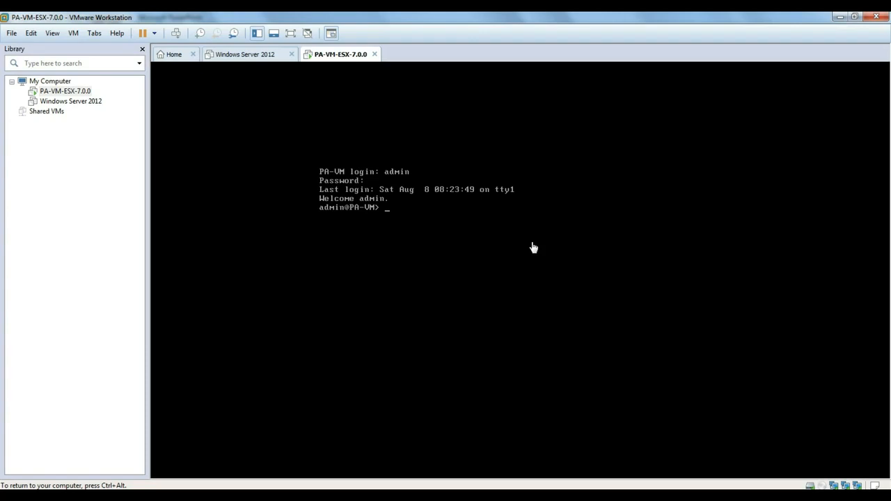
List the available CLI commands, then enter configuration mode with 'configure'.
key("question")
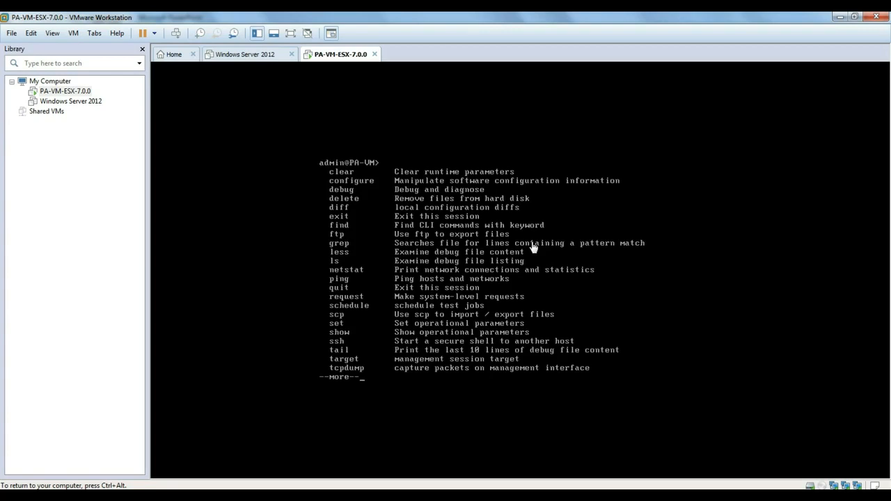
key("q")
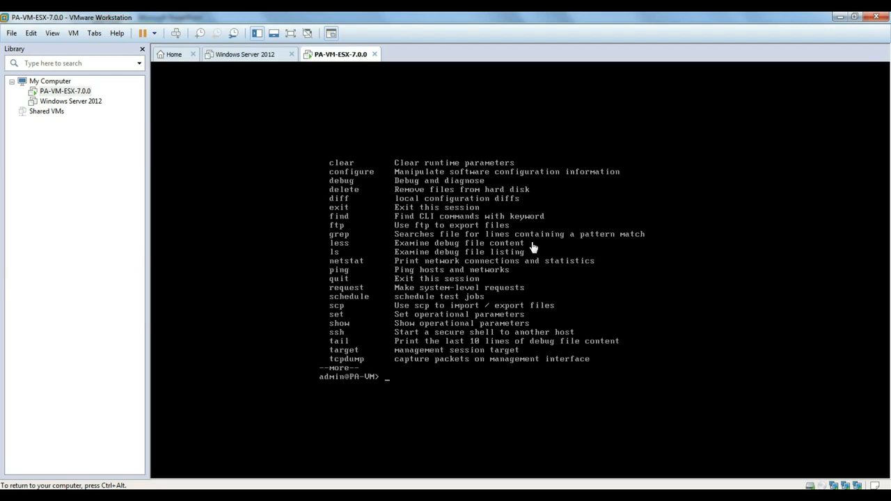
type("configure")
key("Return")
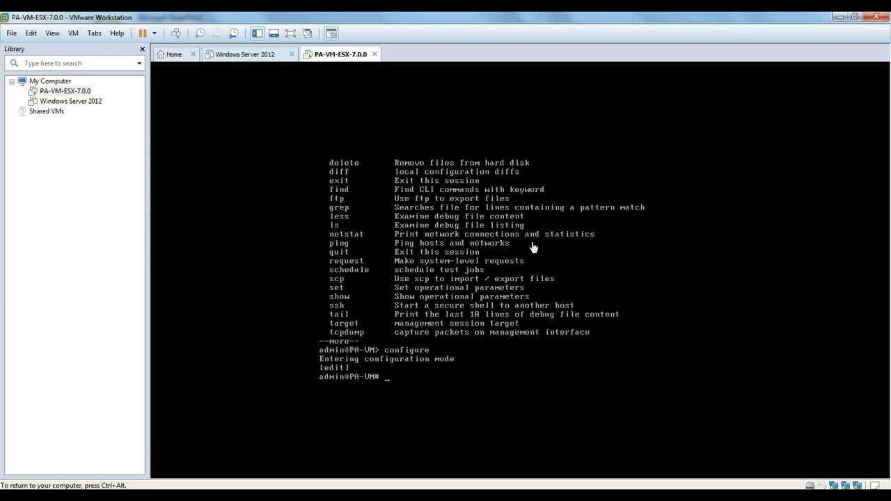
Glance at the chapter slide show, then return keyboard focus to the firewall console.
key("ctrl+alt")
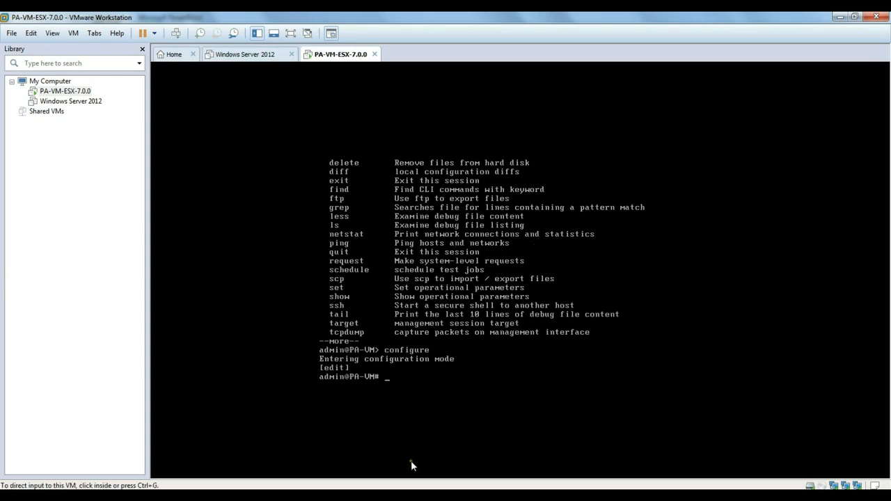
left_click(395, 495)
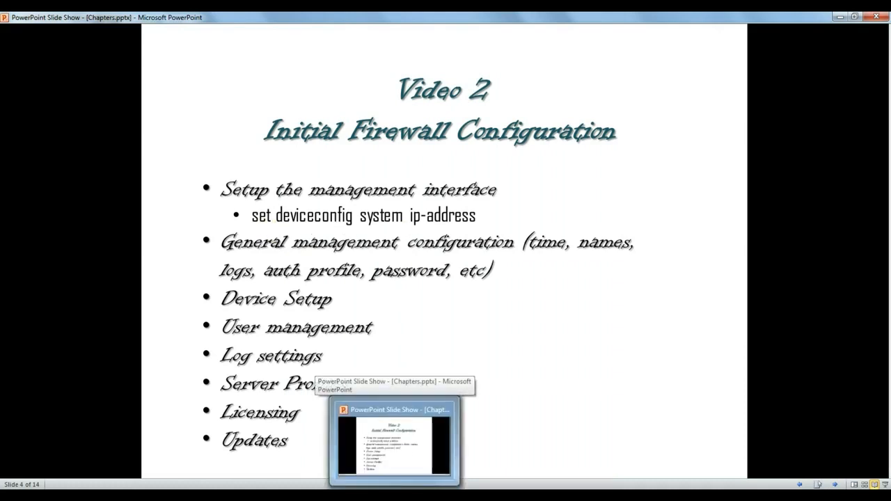
left_click(395, 495)
left_click(458, 326)
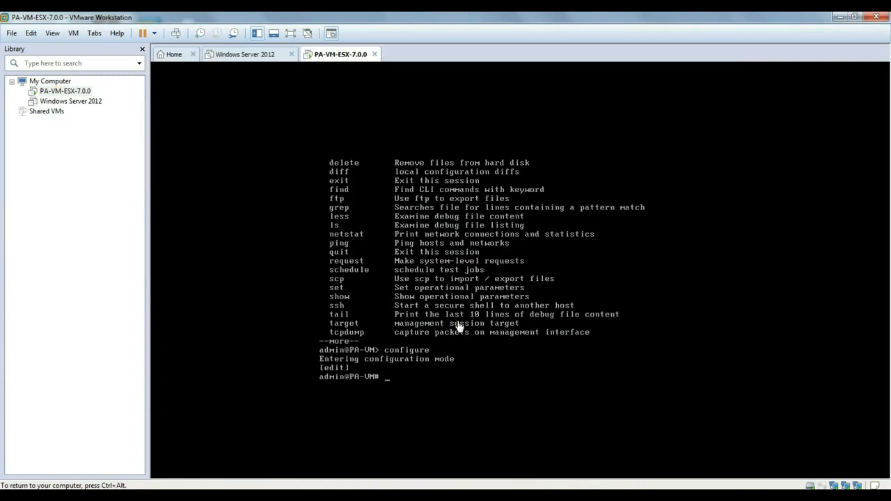
Set management IP 192.168.62.10 with netmask 255.255.255.0, dropping the default-gateway part.
type("set deviceconfig")
key("question")
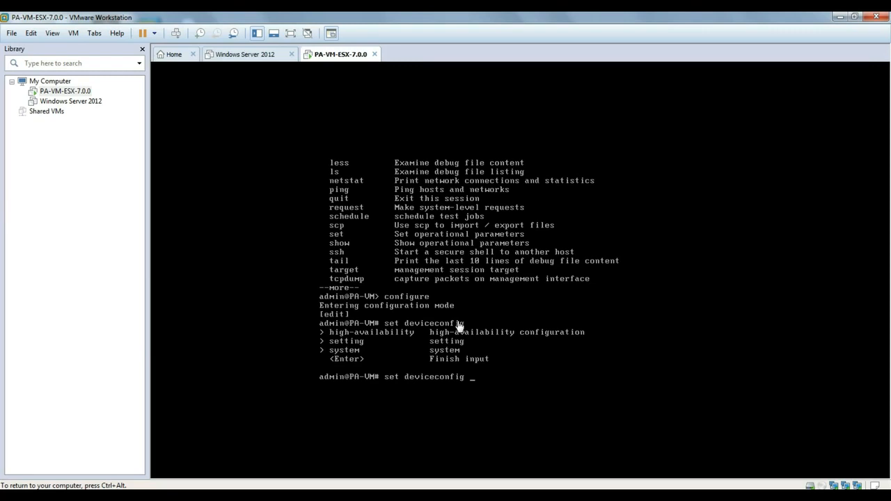
key("question")
type("sy")
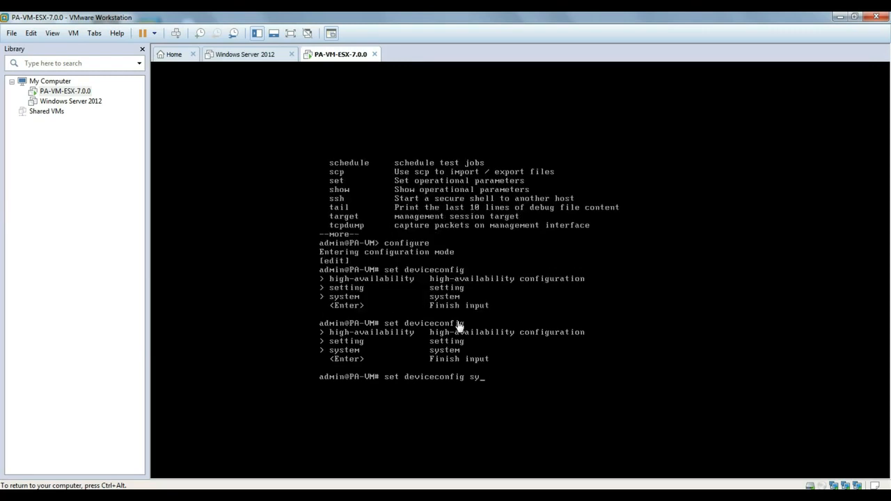
type("stem ip")
key("question")
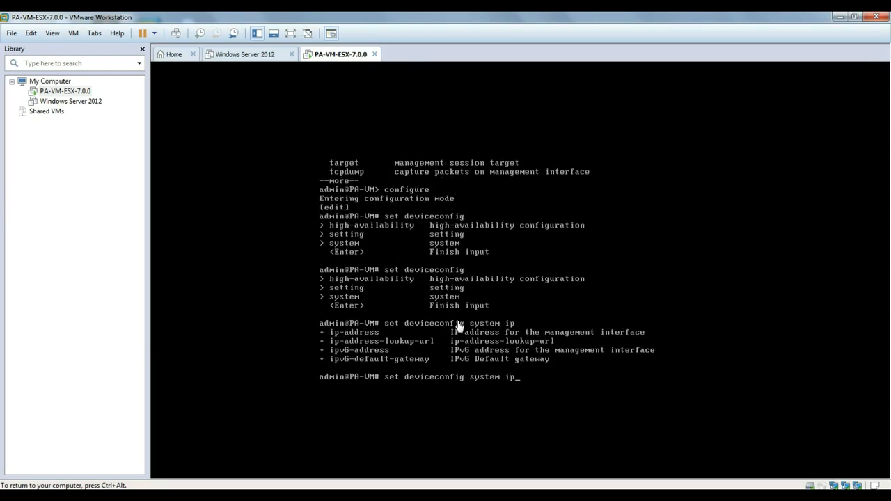
type("-address 192.168.62.10")
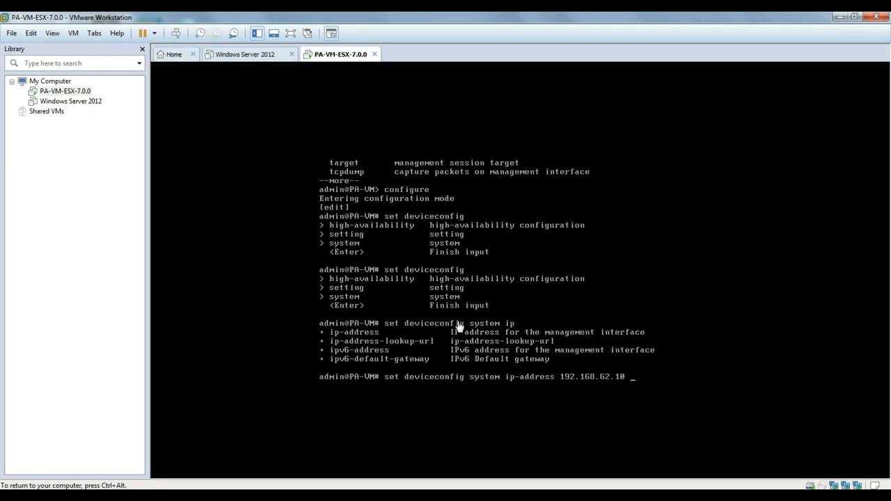
type("netmask 255.255.255.0")
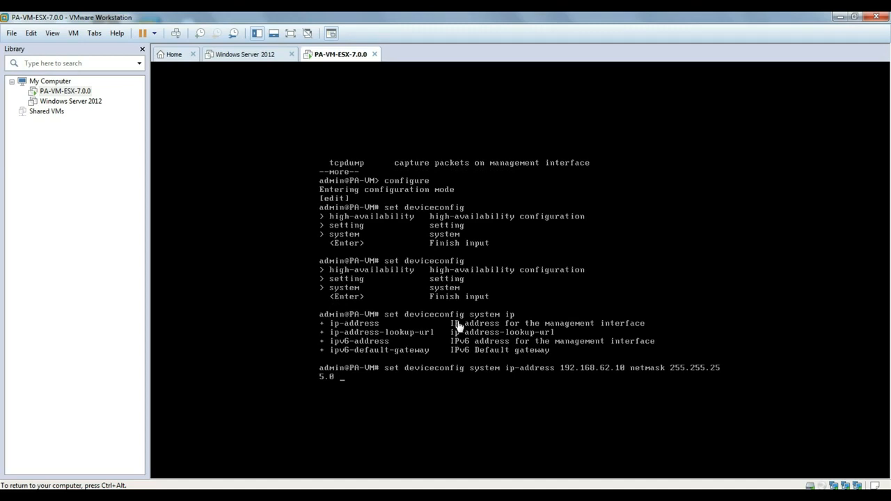
type(" default-gateway")
key("BackSpace")
key("BackSpace")
key("BackSpace")
key("BackSpace")
key("BackSpace")
key("BackSpace")
key("BackSpace")
key("BackSpace")
key("BackSpace")
key("BackSpace")
key("BackSpace")
key("BackSpace")
key("BackSpace")
key("BackSpace")
key("BackSpace")
key("BackSpace")
key("Return")
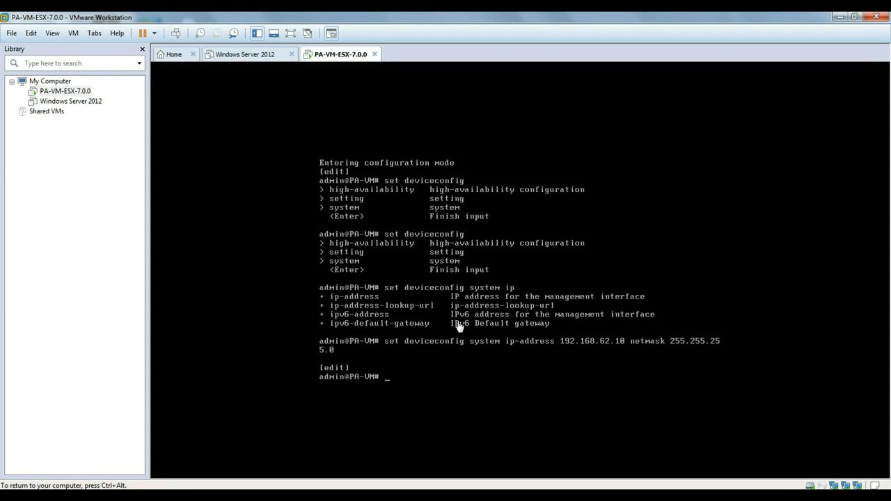
Commit the new management address and release the keyboard from the VM.
type("commit")
key("Return")
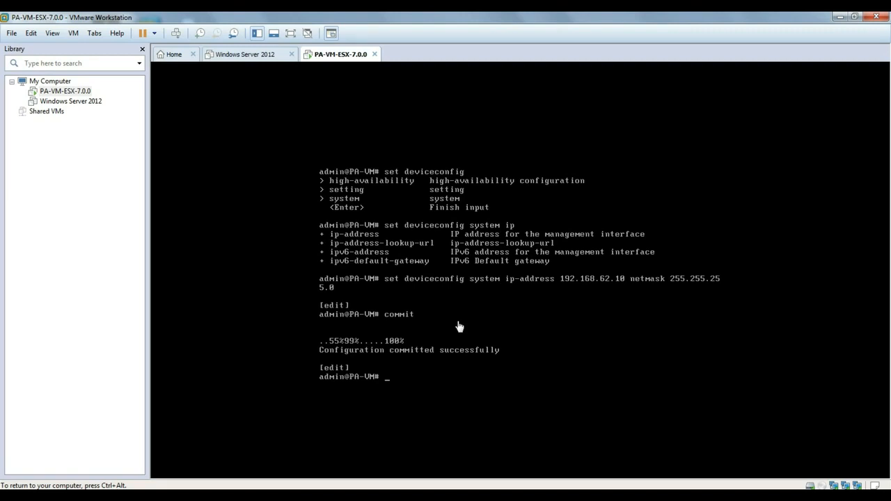
key("ctrl+alt")
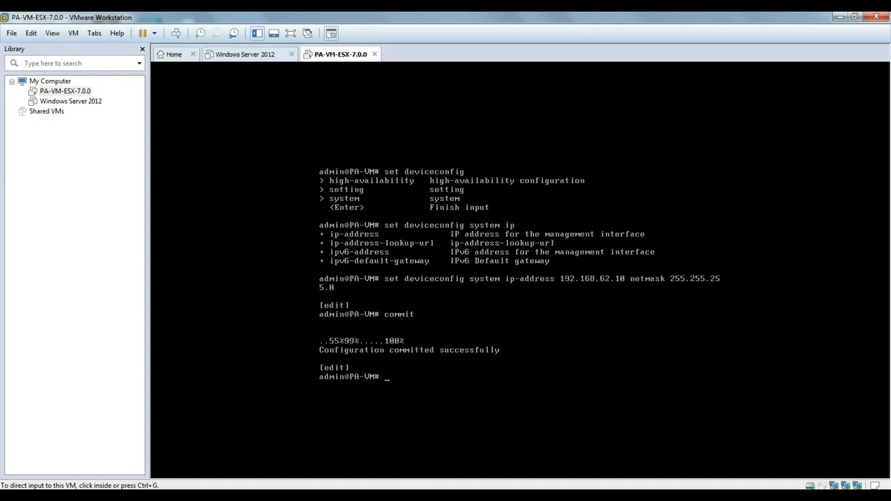
Browse to 192.168.62.10 to reach the firewall's web login page.
type("192")
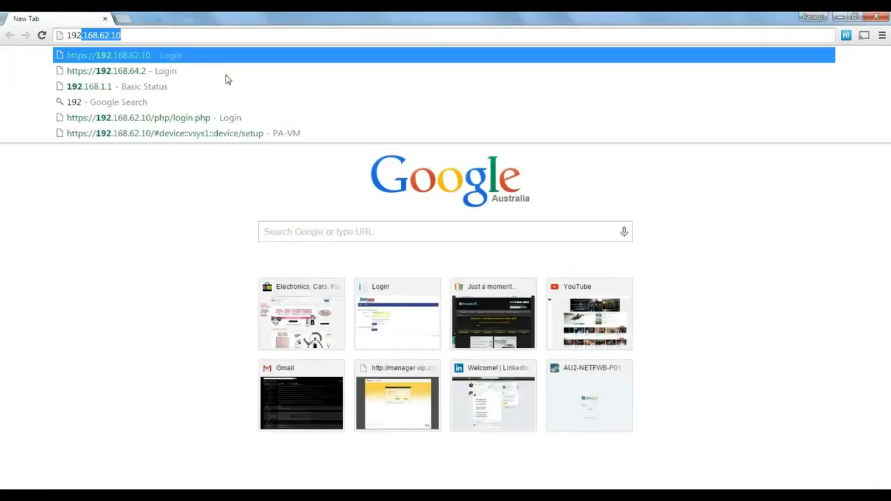
type(".168")
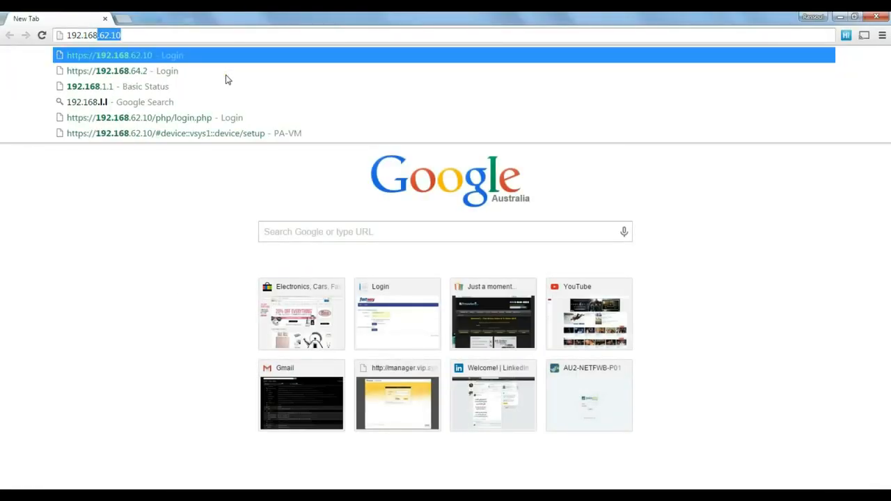
type(".62.10")
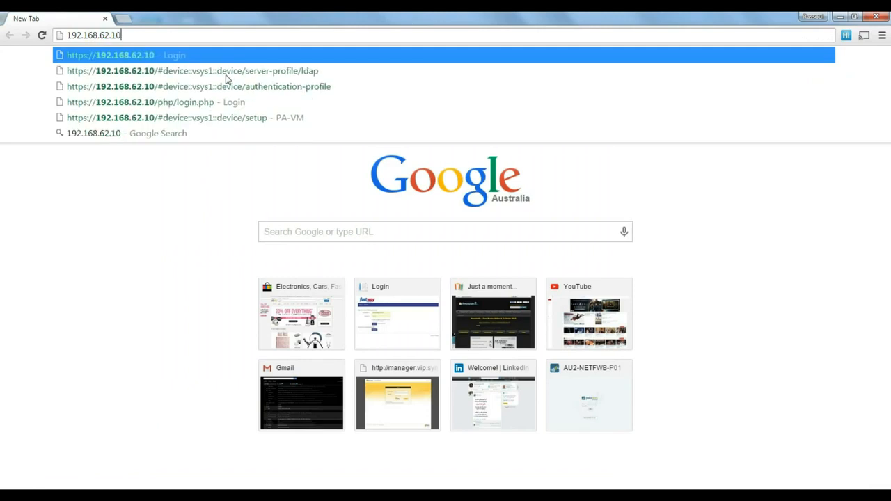
key("Return")
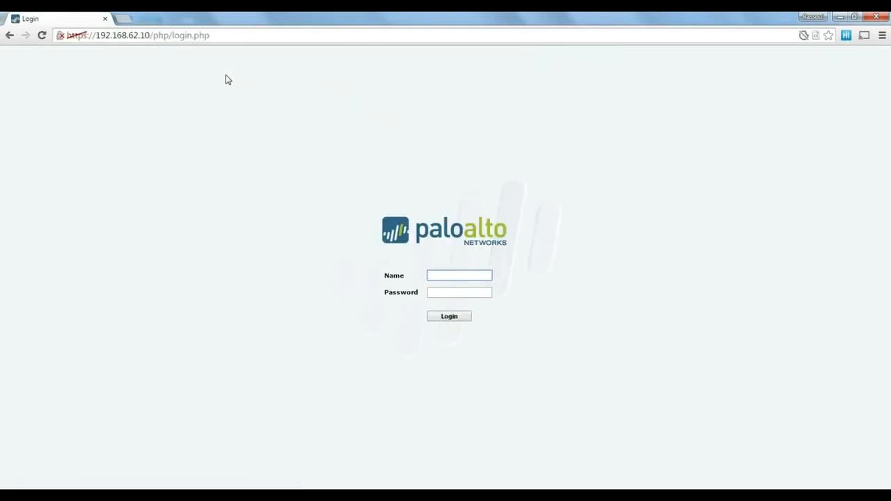
Sign in with the administrator credentials and switch to the Device setup page.
type("admin")
key("Tab")
type("admin")
key("Return")
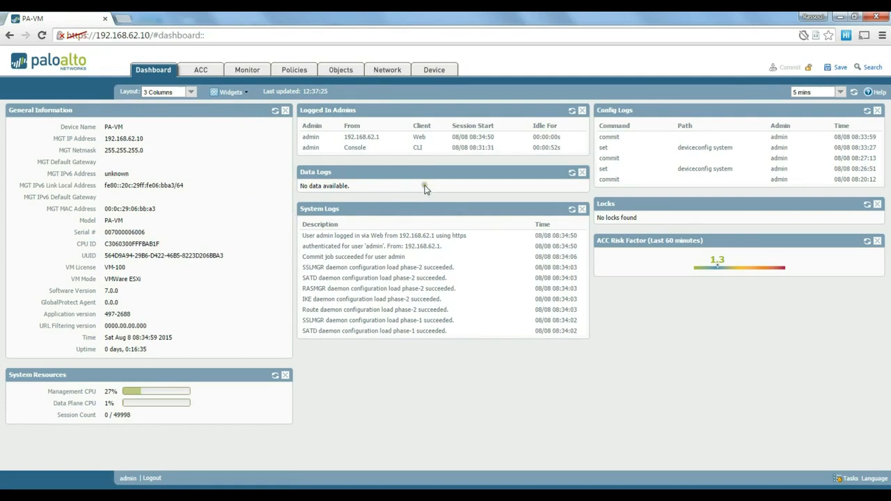
left_click(443, 73)
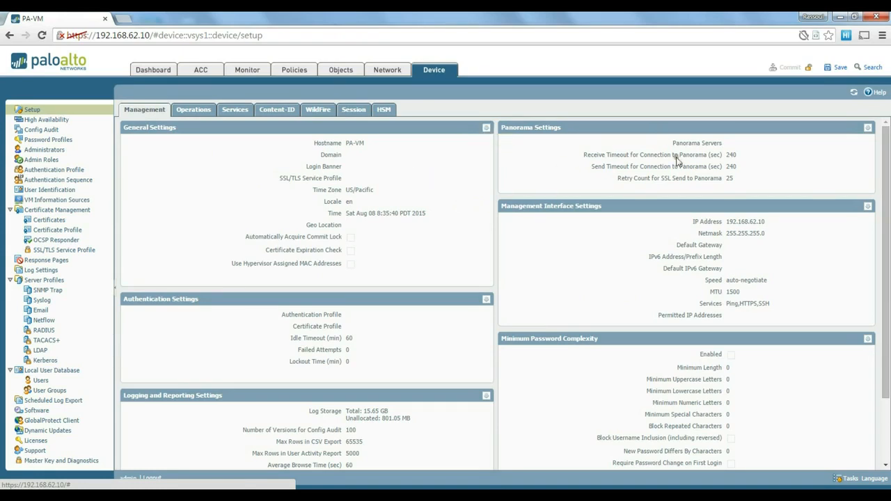
In General Settings, fill in the domain name and start the login banner with 'This'.
left_click(486, 129)
mouse_move(458, 131)
left_mouse_down()
mouse_move(504, 121)
mouse_move(447, 138)
left_mouse_up()
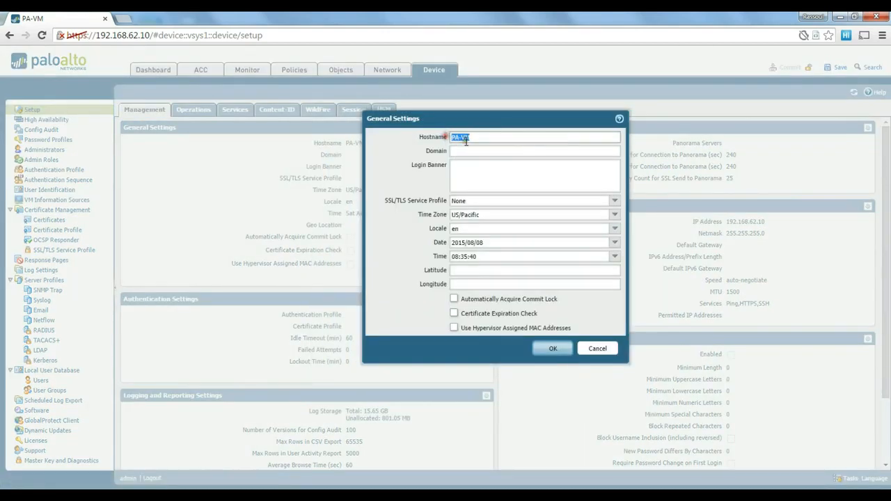
left_click(484, 138)
left_click(471, 150)
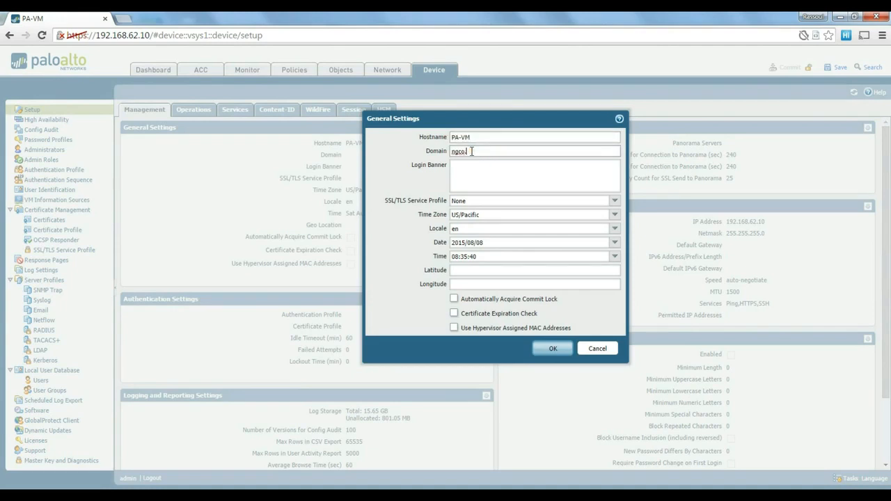
left_click(498, 178)
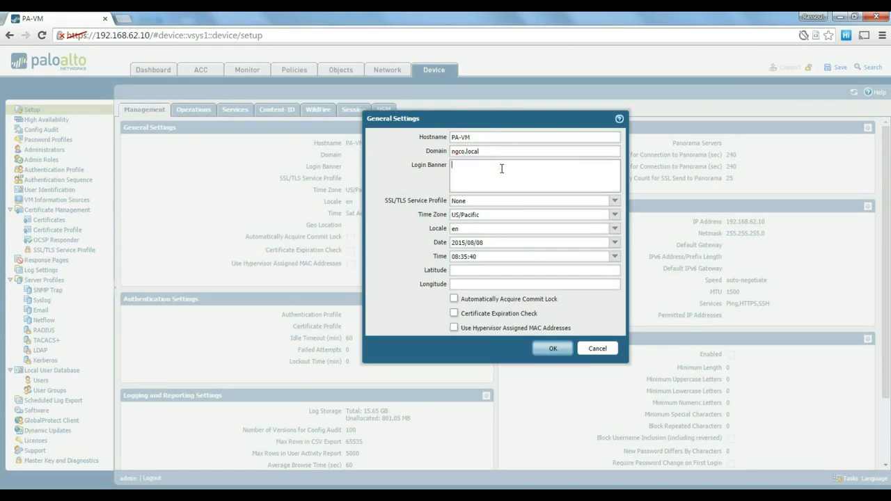
type("This")
Set the time zone to Australia/Sydney.
left_click(616, 220)
scroll(522, 296, "down", 3)
scroll(519, 308, "down", 20)
scroll(506, 337, "down", 20)
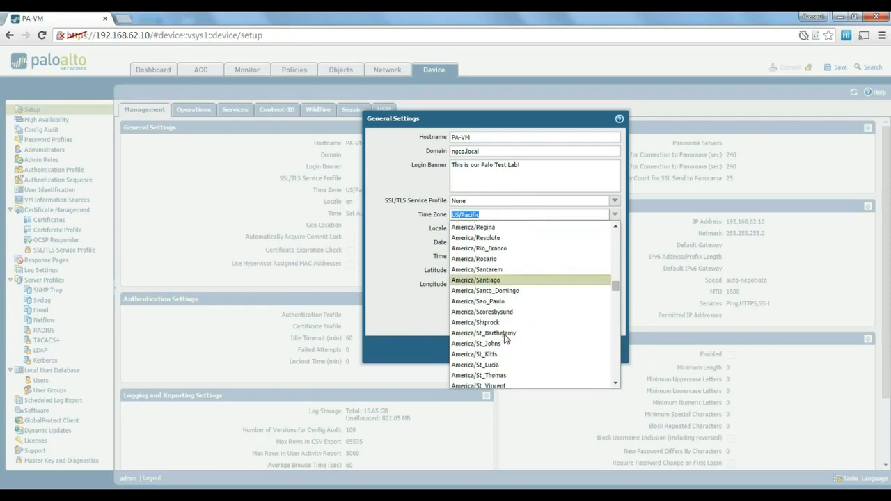
scroll(506, 338, "down", 20)
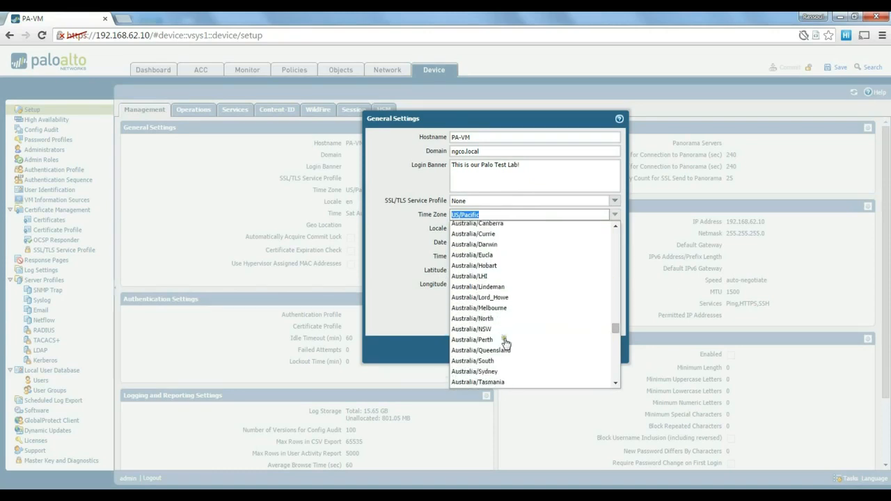
left_click(488, 372)
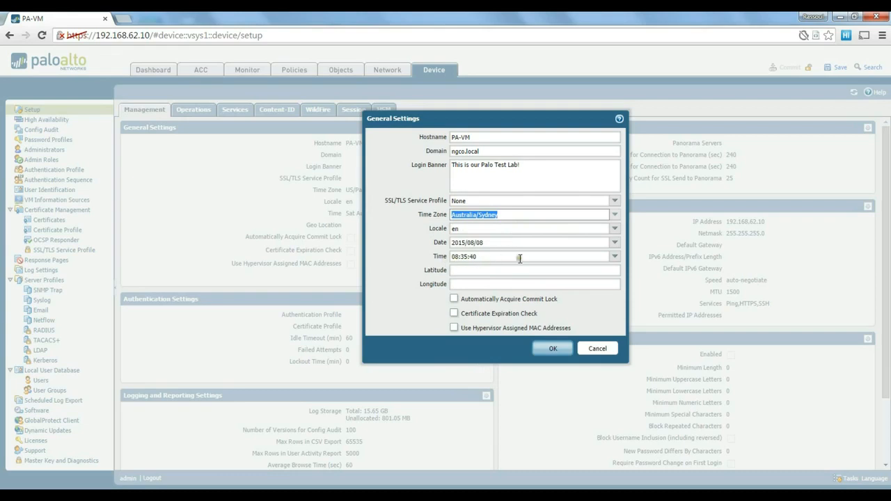
Set the date to 2015/08/10 and the time to 12:39:00.
left_click(616, 243)
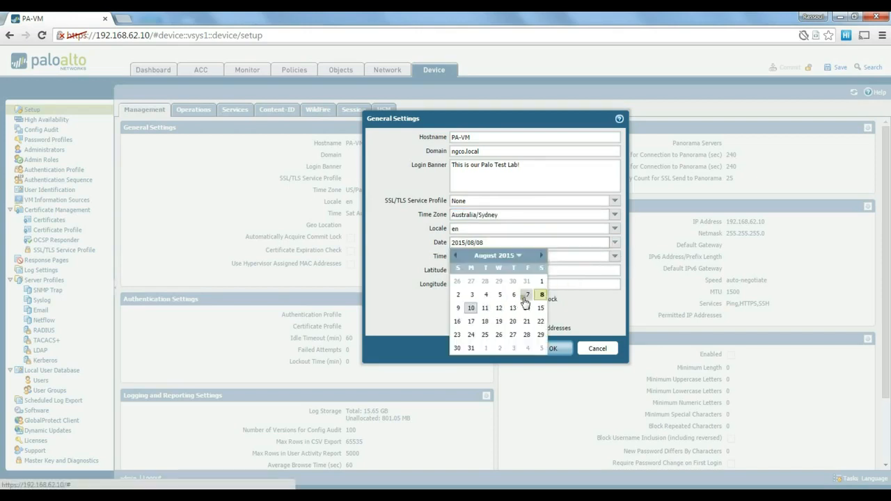
left_click(471, 308)
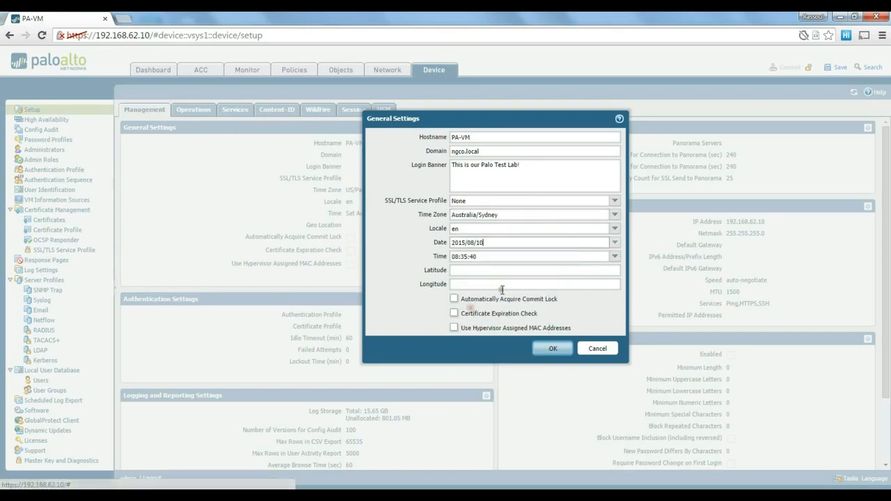
left_click(615, 258)
scroll(512, 327, "down", 2)
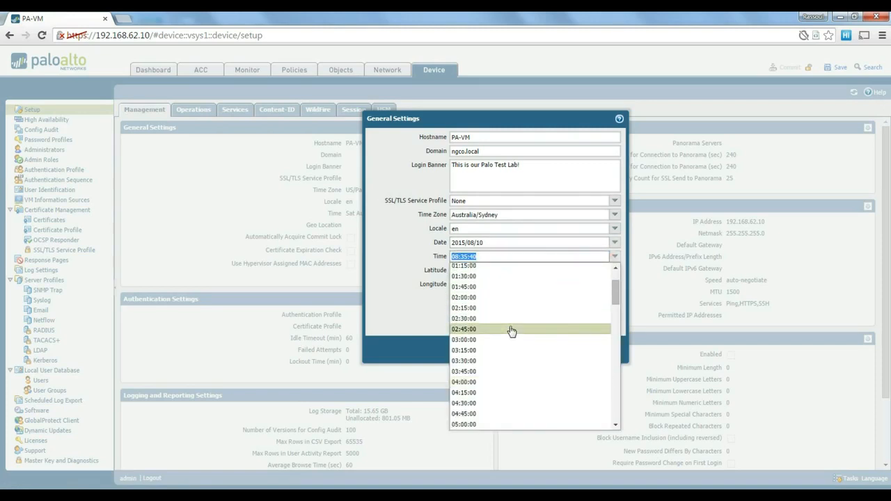
scroll(508, 331, "down", 5)
scroll(502, 335, "down", 7)
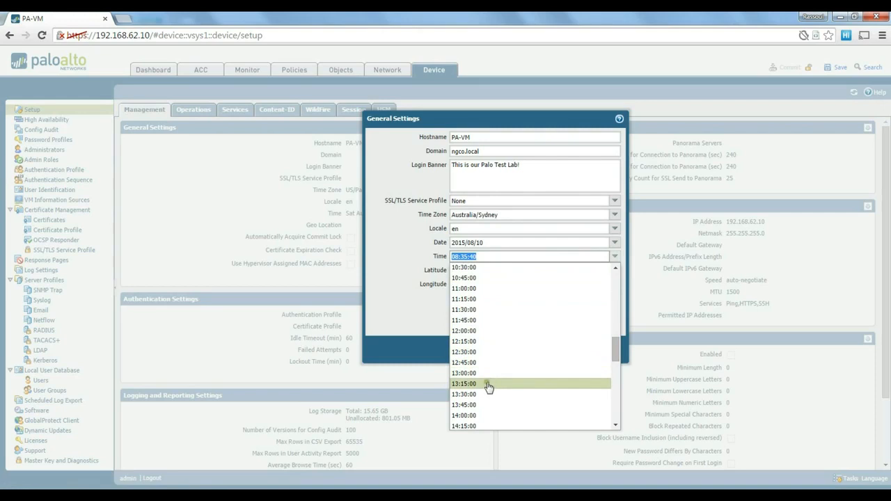
left_click(477, 352)
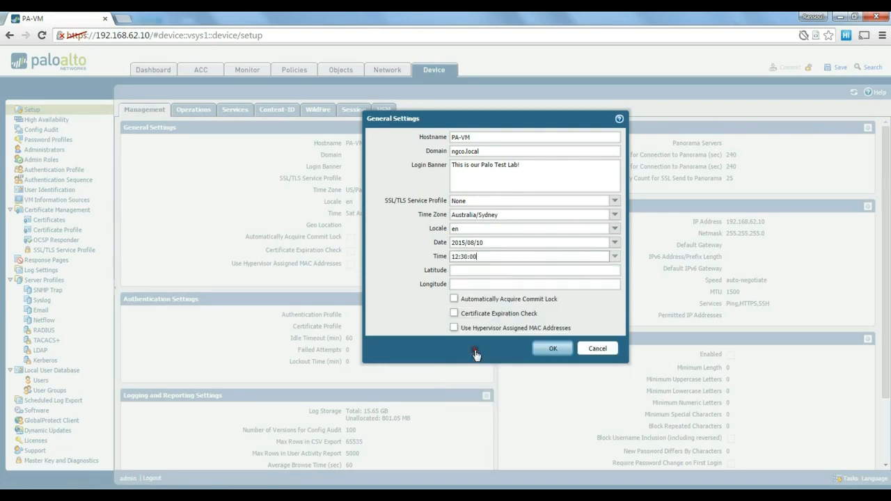
left_click(465, 256)
key("Delete")
type("9")
left_click(468, 271)
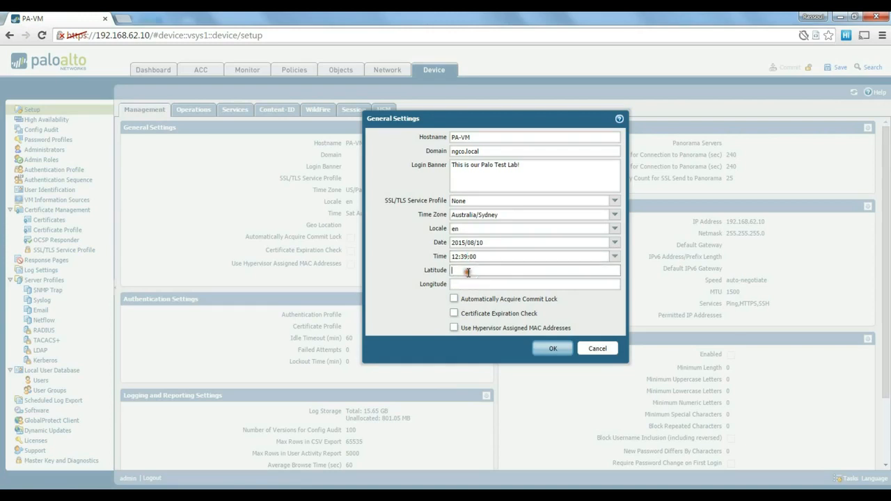
Save the general settings and switch to the firewall's VM console.
left_click(549, 351)
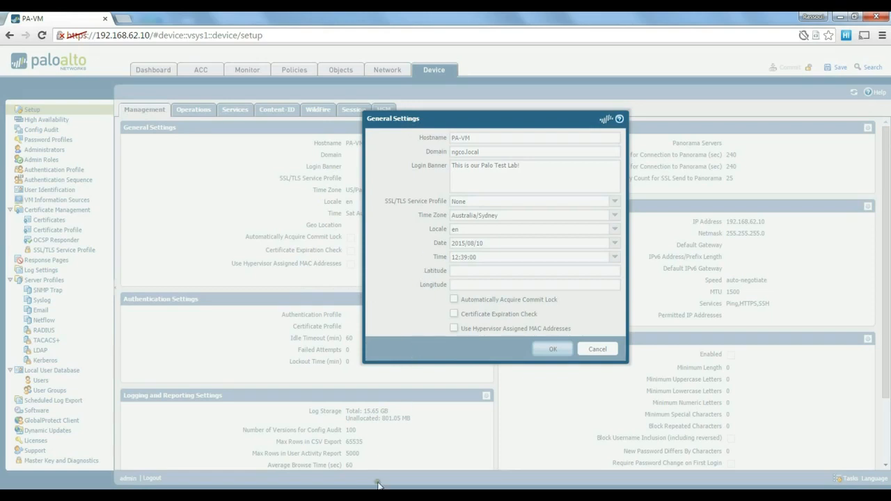
mouse_move(379, 486)
left_click(446, 423)
left_click(408, 343)
Get a fresh console prompt, then minimize VMware to return to the General Settings dialog.
key("Return")
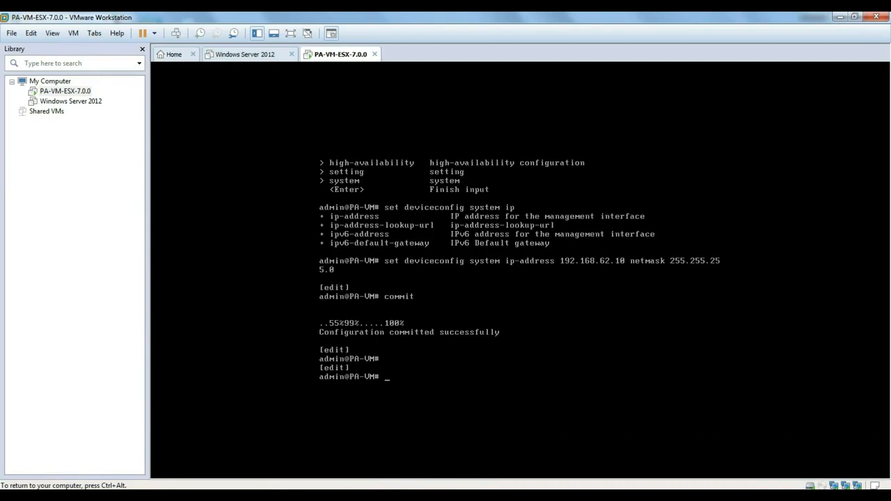
key("ctrl+alt")
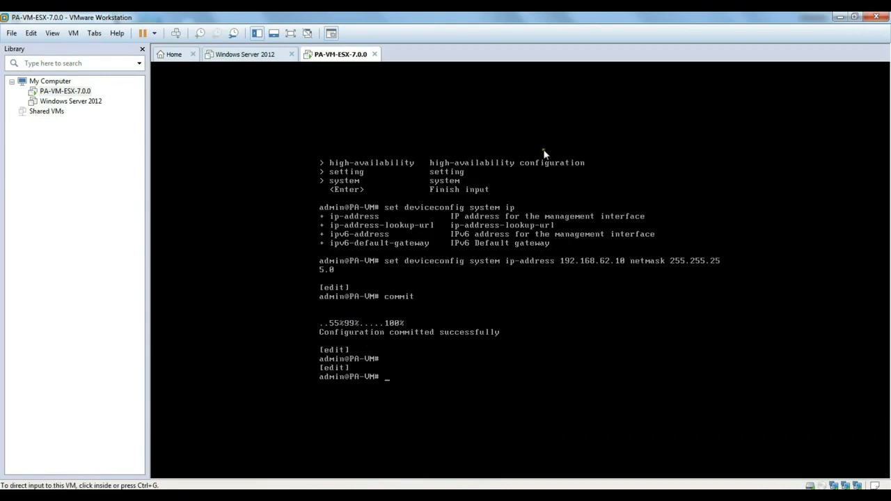
left_click(839, 17)
left_click_drag(491, 119, 483, 115)
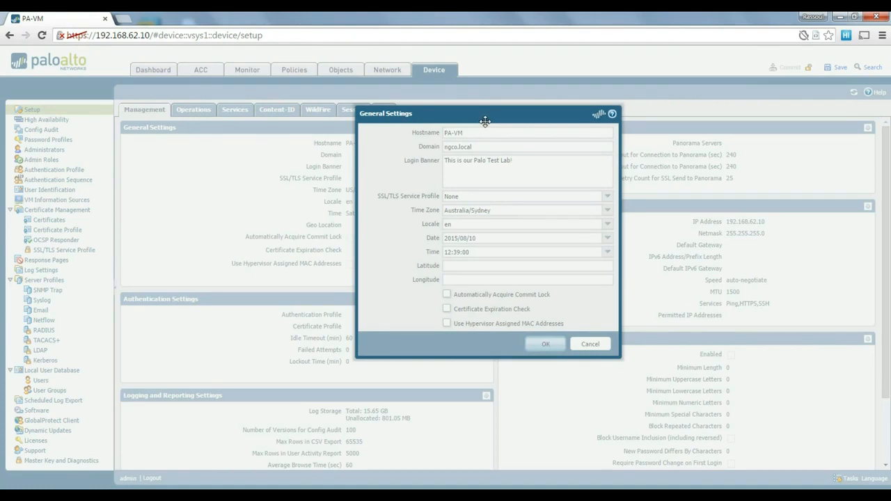
Switch back to the PA-VM console and print fresh command prompts.
mouse_move(387, 484)
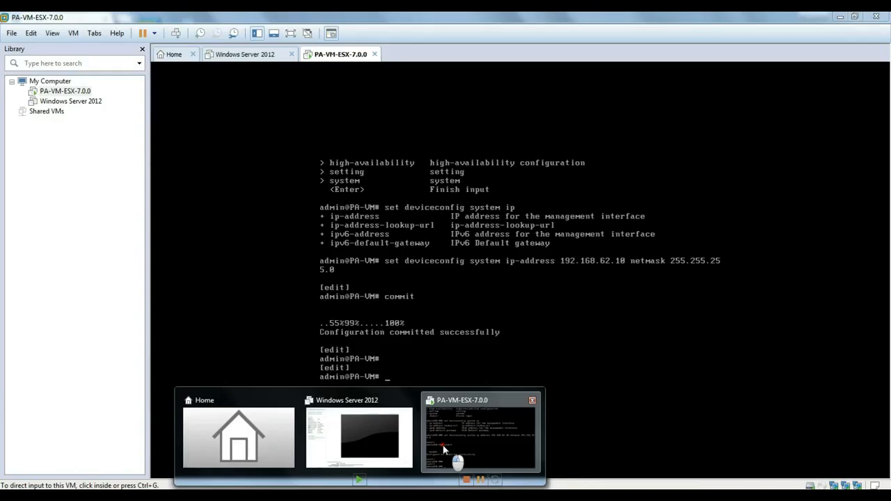
left_click(443, 449)
left_click(434, 339)
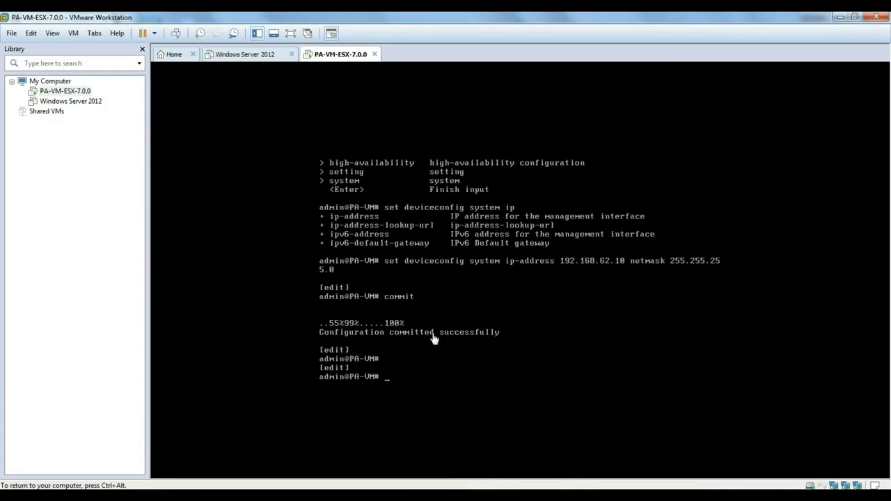
key("Return")
key("Return")
key("Return")
Return to the browser and refresh Setup to show Australia/Sydney and the Aug 10 clock.
key("ctrl+alt")
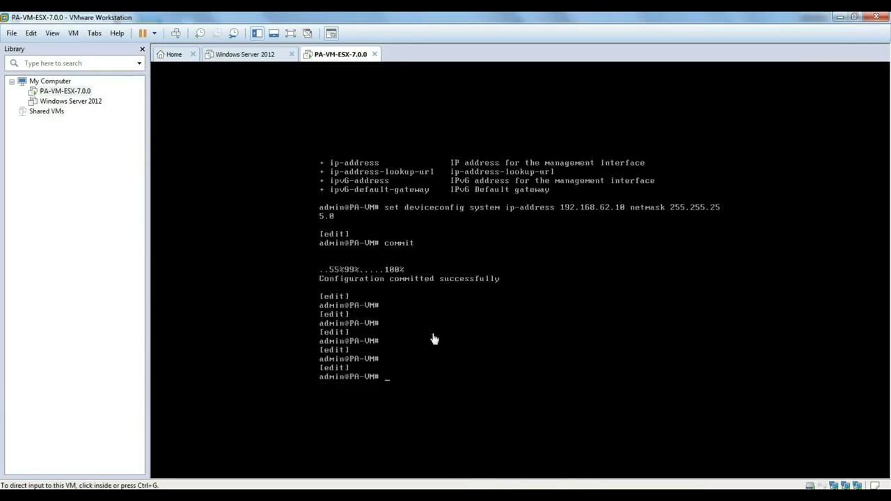
left_click(839, 19)
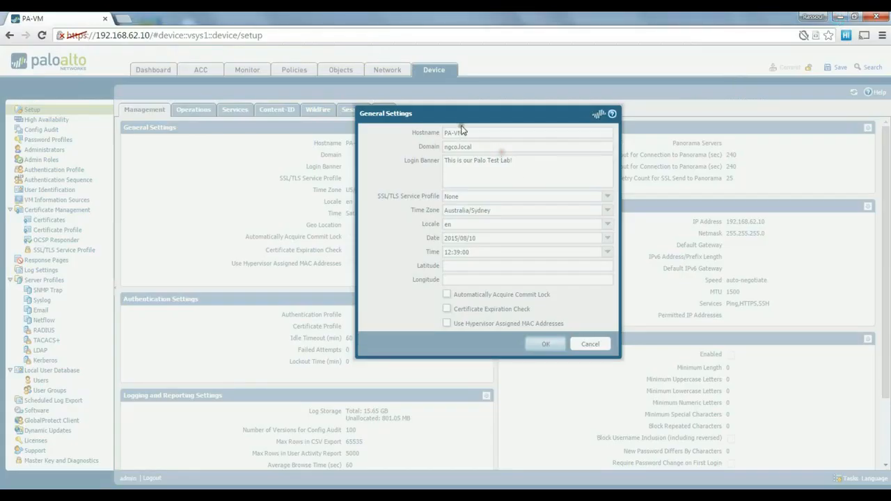
left_click_drag(474, 122, 479, 118)
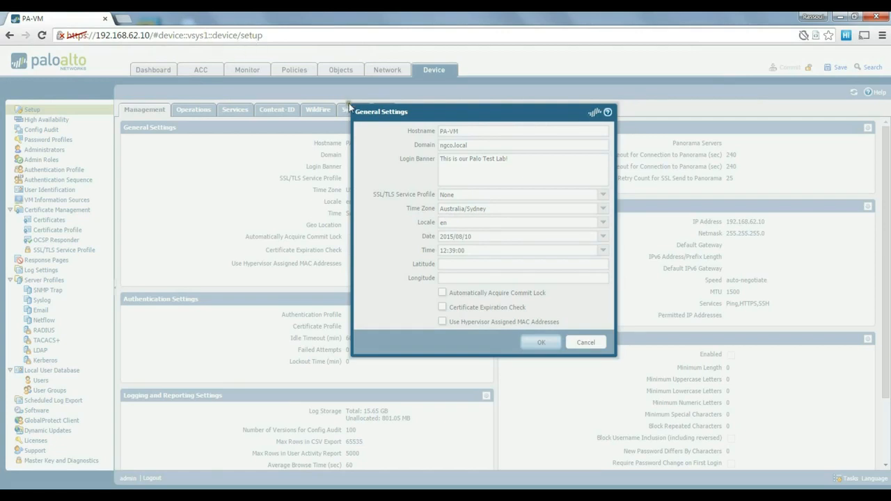
key("F5")
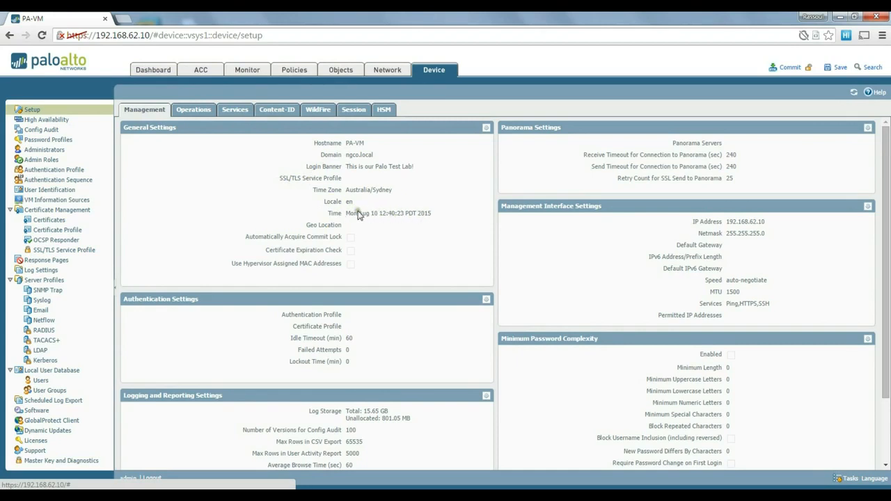
Scroll through the saved management settings, then view the Operations tab.
scroll(349, 215, "down", 2)
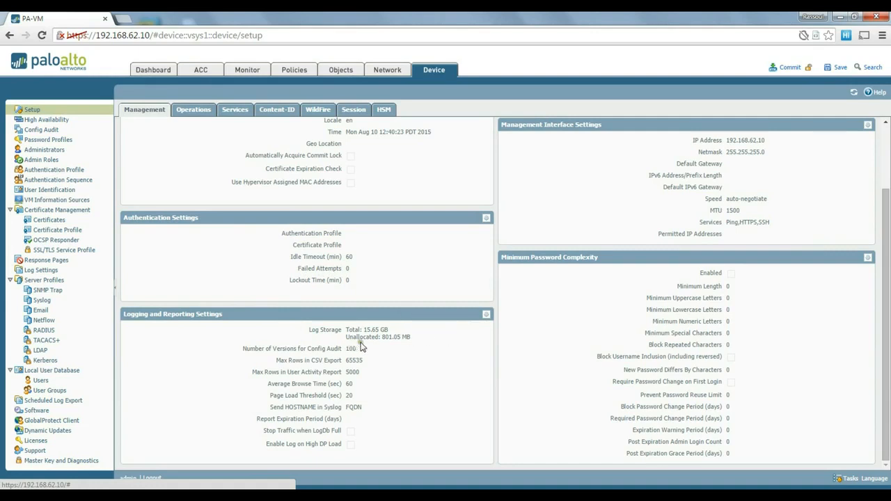
scroll(474, 360, "up", 1)
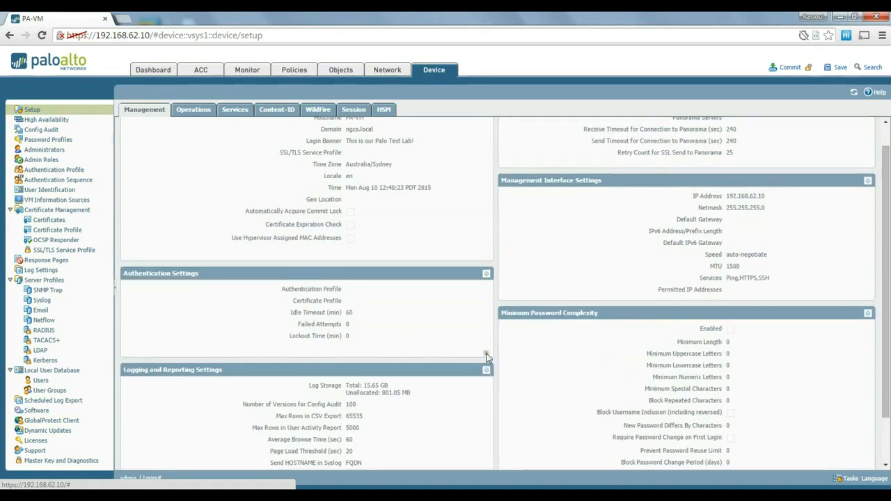
scroll(554, 340, "up", 1)
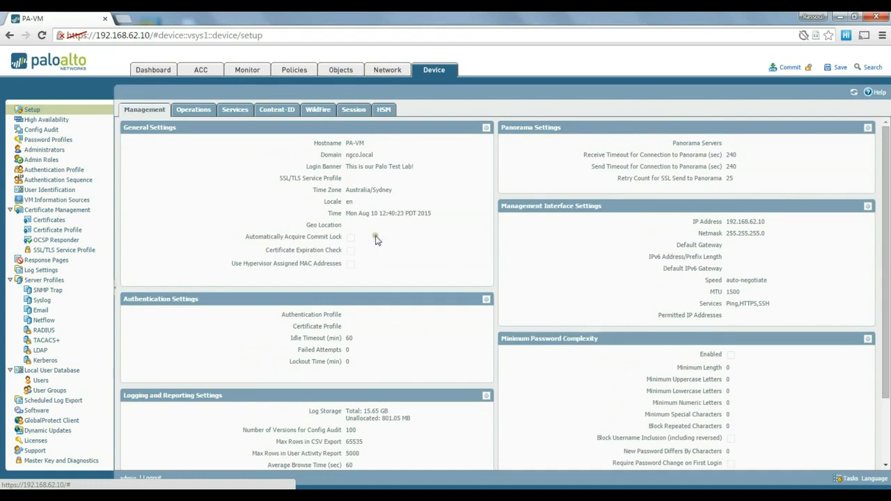
left_click(202, 112)
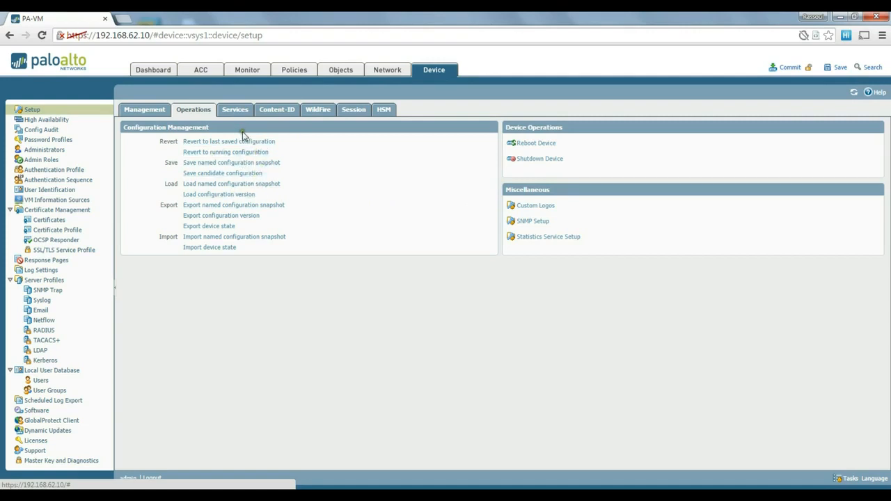
In the Services settings, enter primary DNS 192.168.62.1 and secondary DNS 4.2.2.4.
left_click(240, 113)
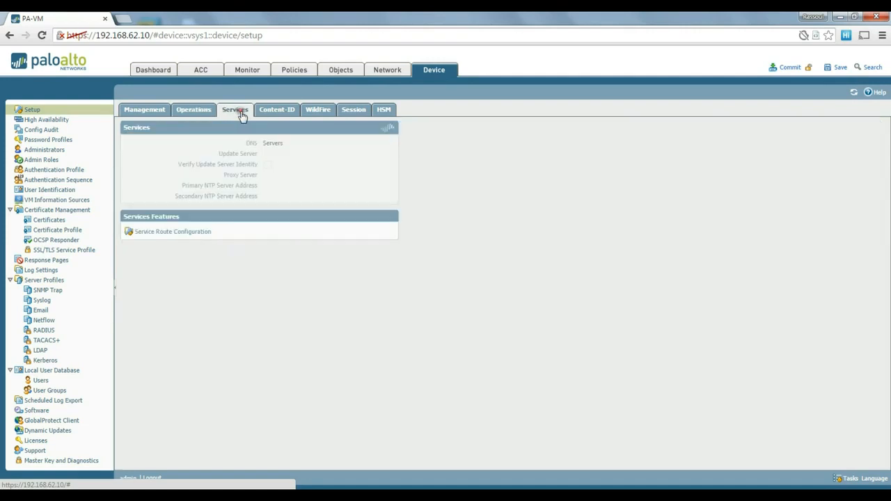
left_click(391, 130)
left_click(364, 209)
type("192.168")
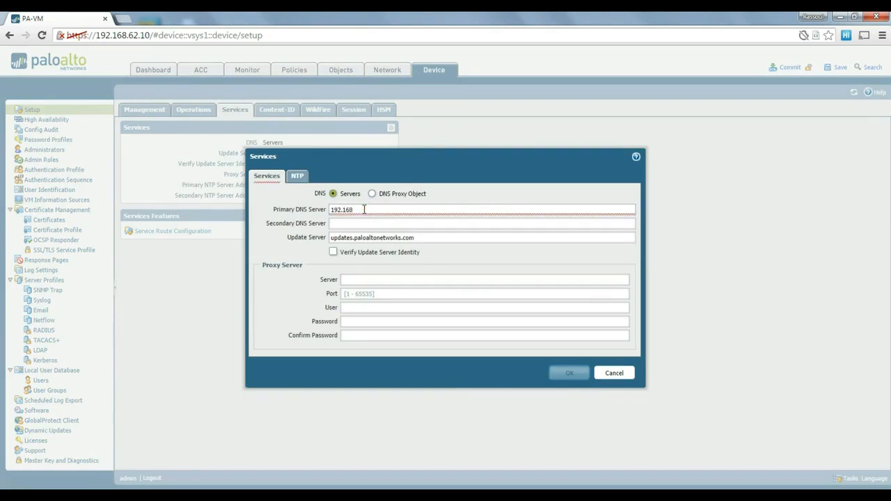
type(".62.1")
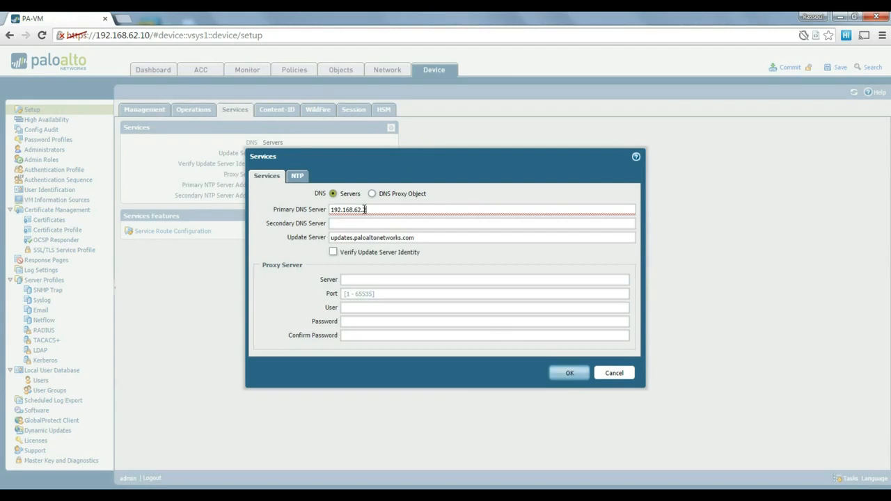
key("Tab")
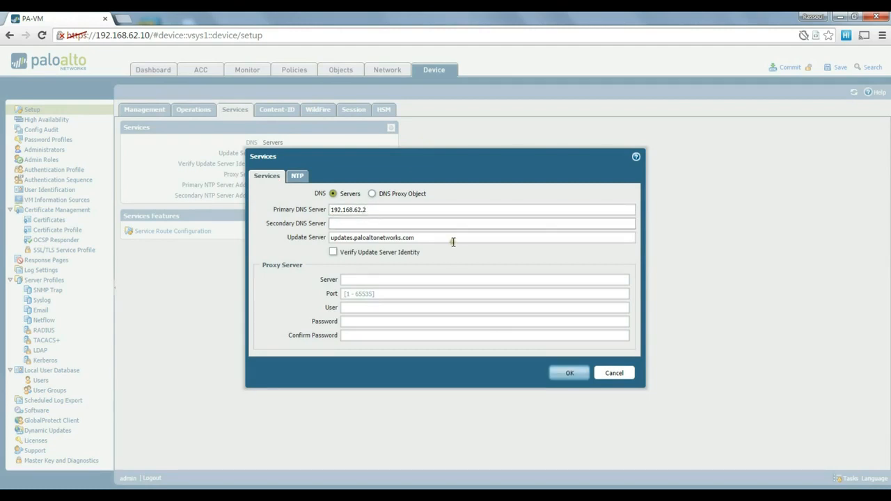
type("4.2.2.4")
key("Tab")
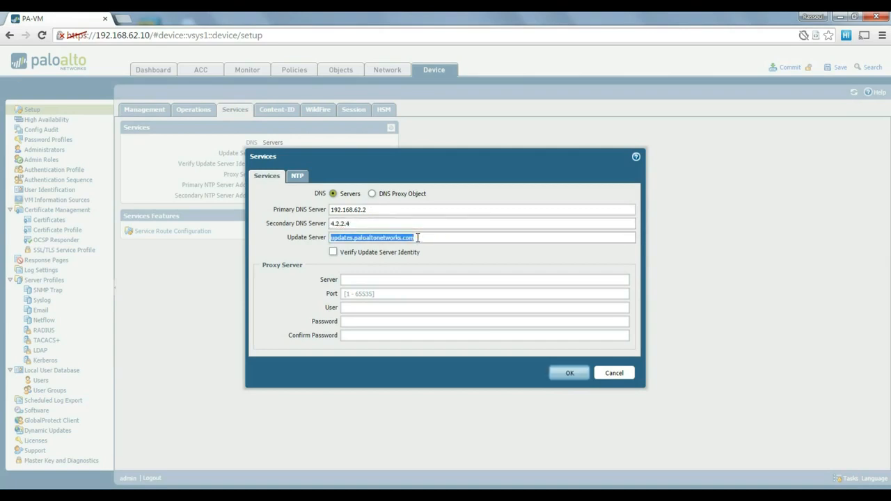
key("Tab")
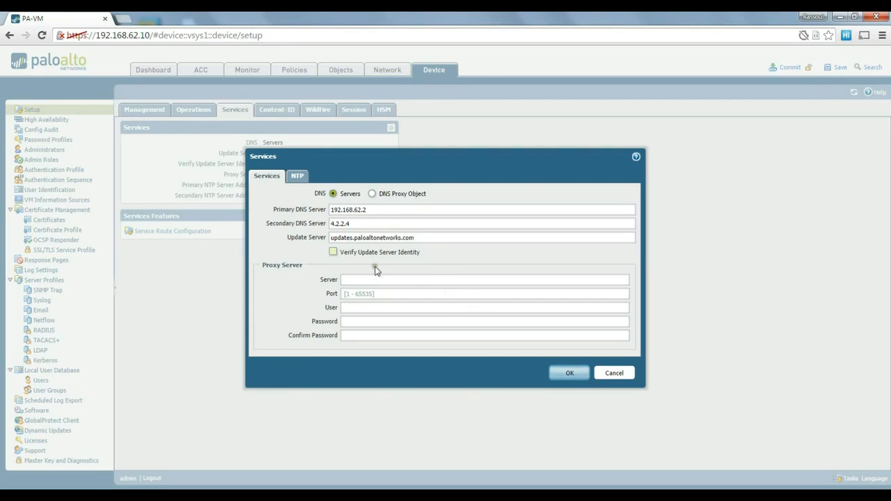
Select the primary DNS address and check it against the Test Lab Design slide.
left_click_drag(380, 210, 324, 210)
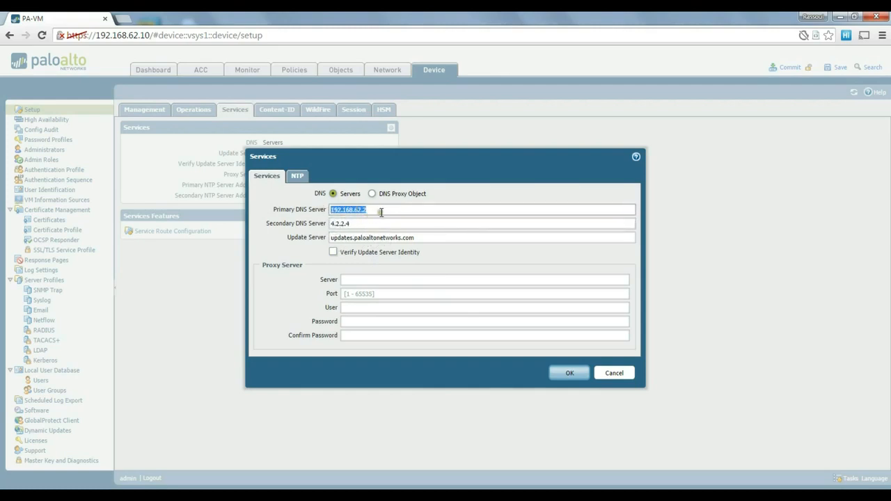
left_click_drag(404, 212, 328, 211)
left_click(388, 496)
scroll(423, 330, "up", 1)
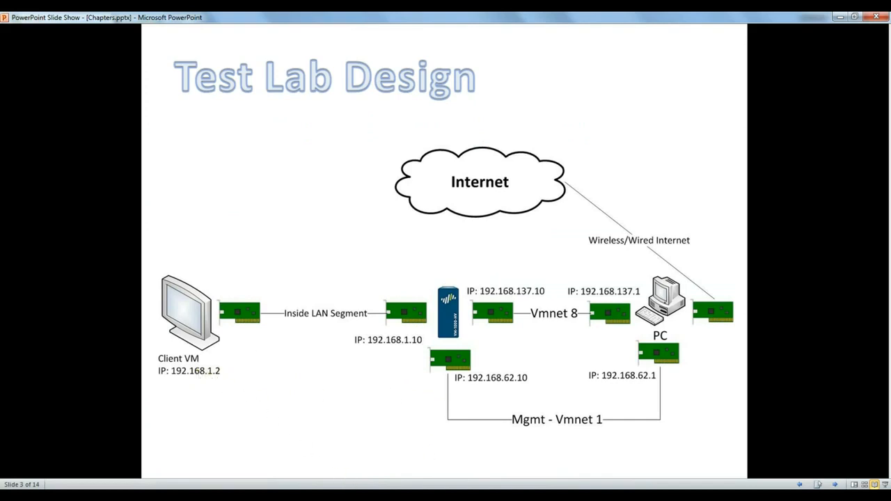
left_click(361, 496)
Change the primary DNS server to 192.168.1.2, keeping 4.2.2.4 as secondary.
left_click(358, 209)
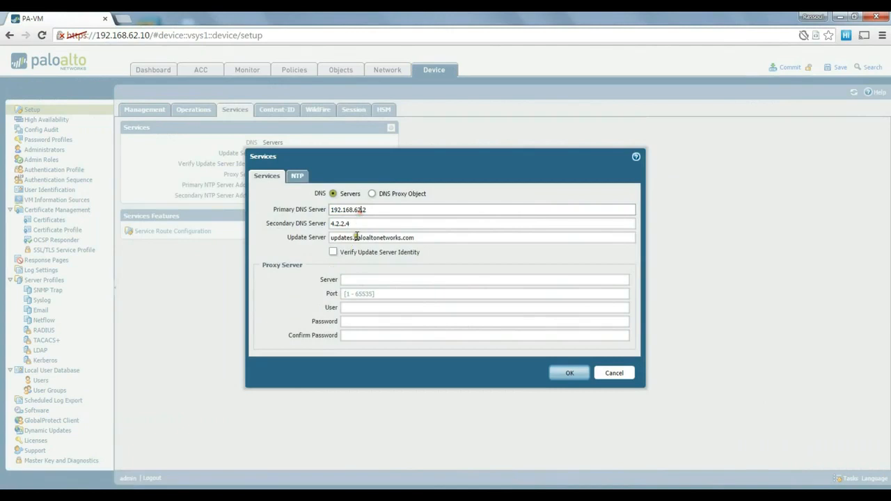
key("BackSpace")
type("1")
left_click(386, 221)
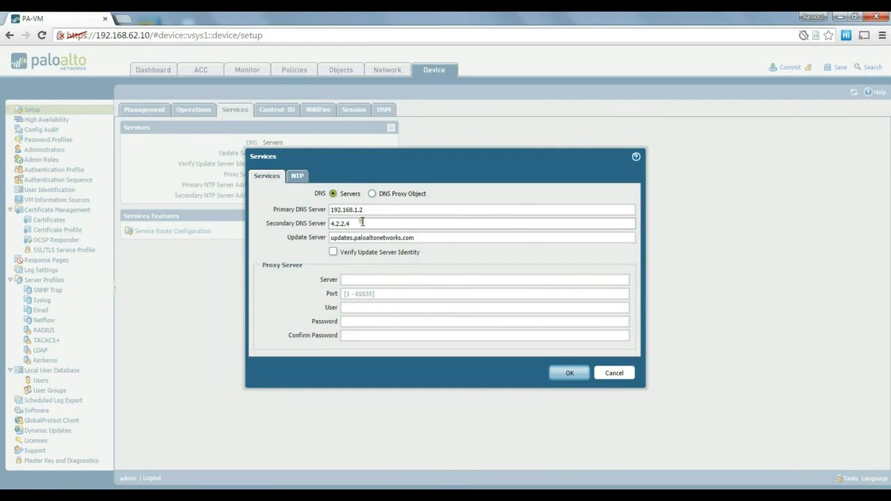
left_click_drag(362, 223, 332, 224)
left_click(368, 225)
Glance at the NTP server settings, then save the Services settings.
left_click(305, 179)
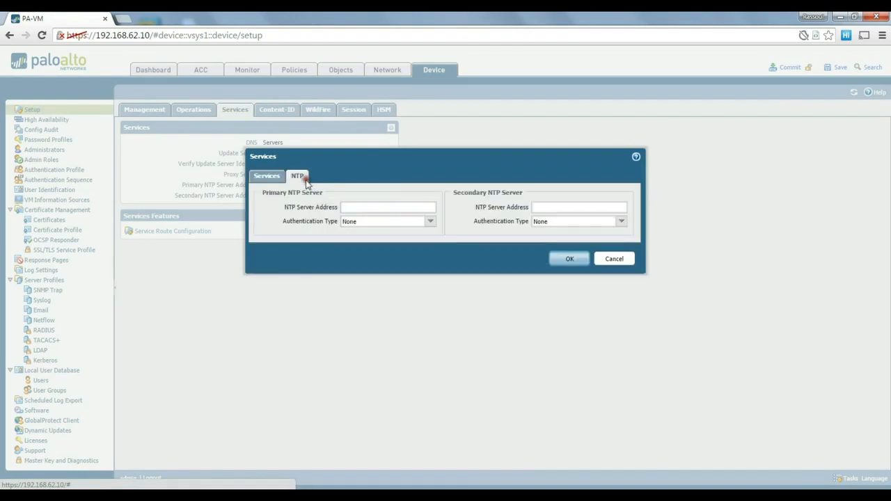
left_click(387, 208)
left_click(268, 179)
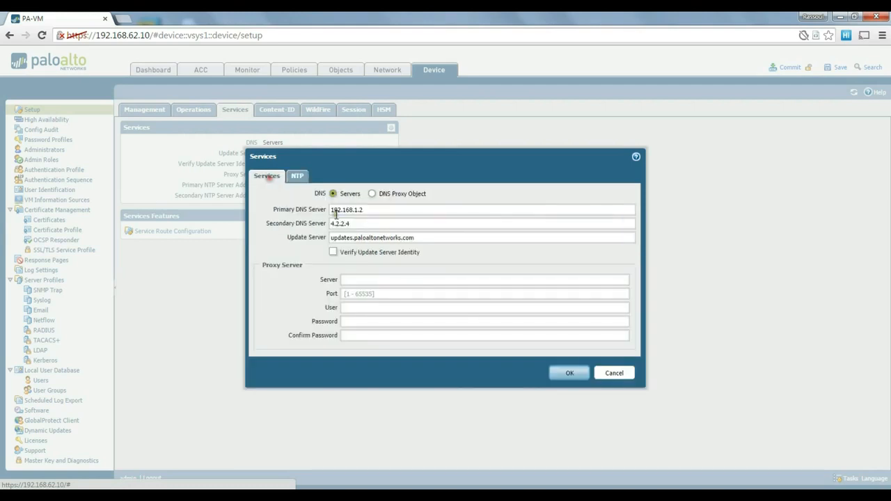
left_click(567, 374)
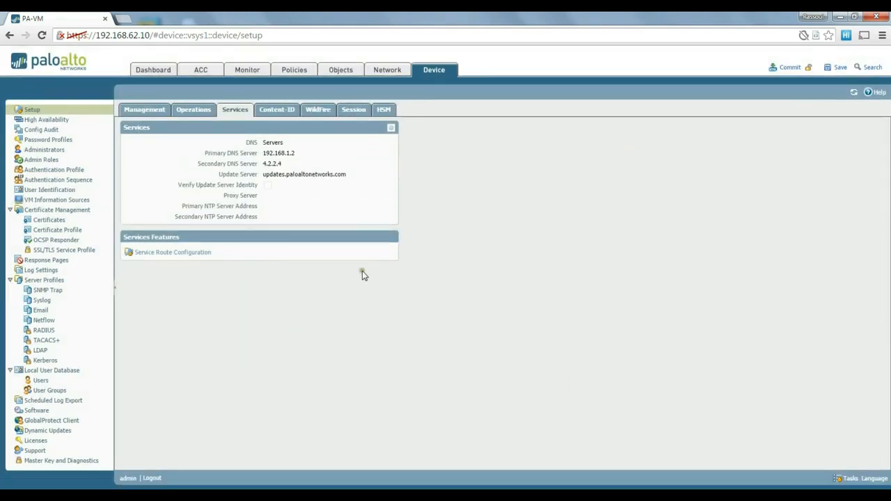
left_click(156, 254)
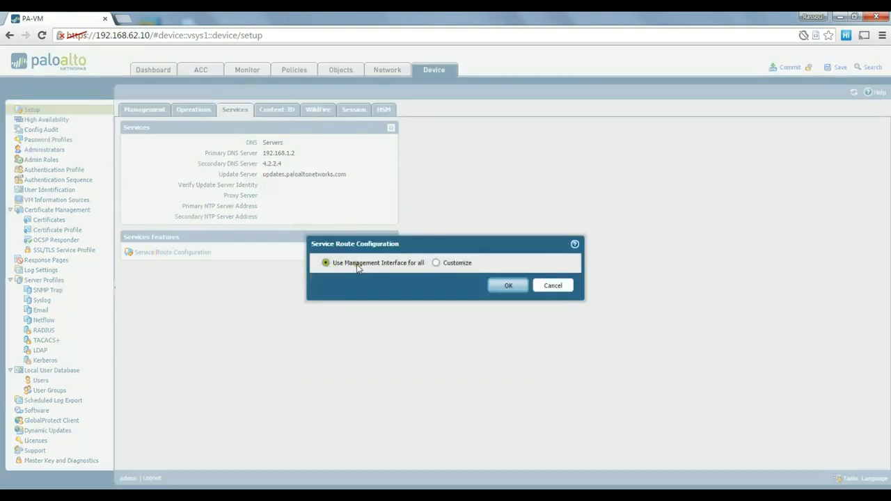
left_click_drag(381, 245, 392, 214)
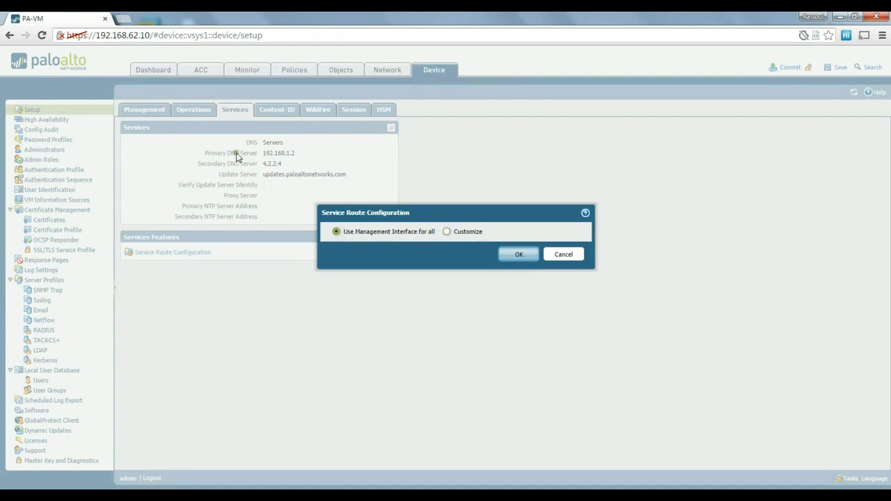
left_click(447, 232)
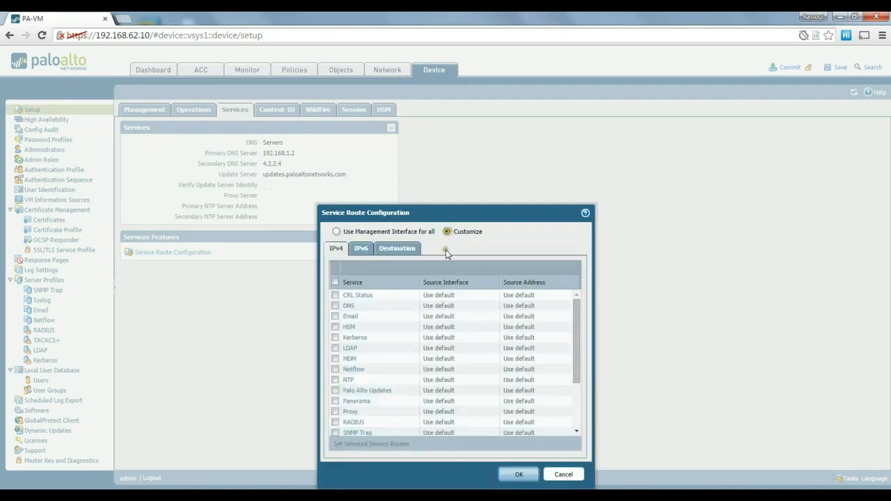
left_click(349, 306)
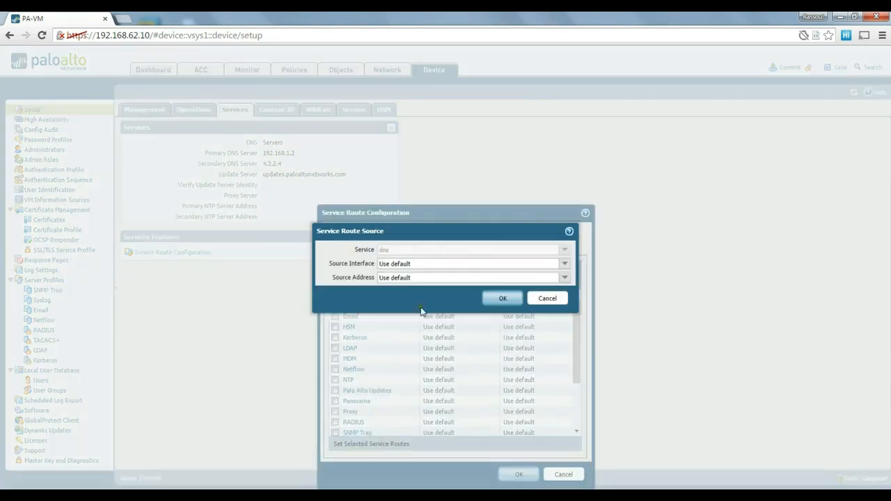
left_click(565, 267)
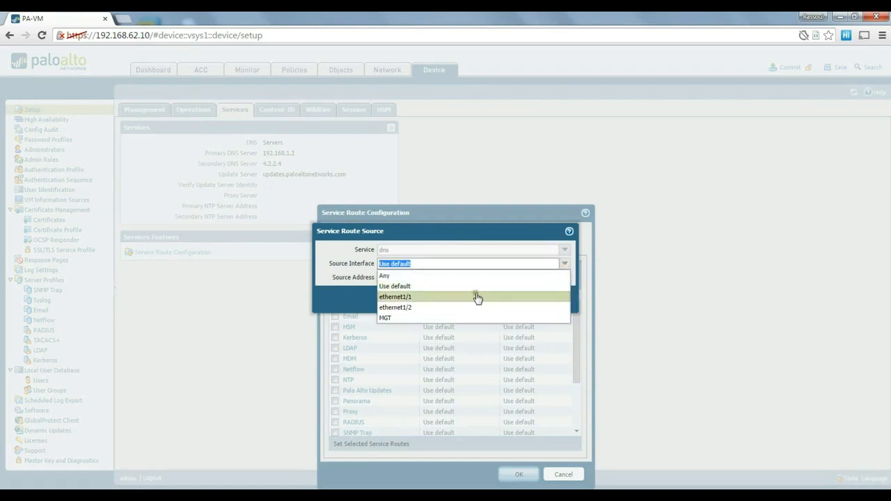
left_click(339, 273)
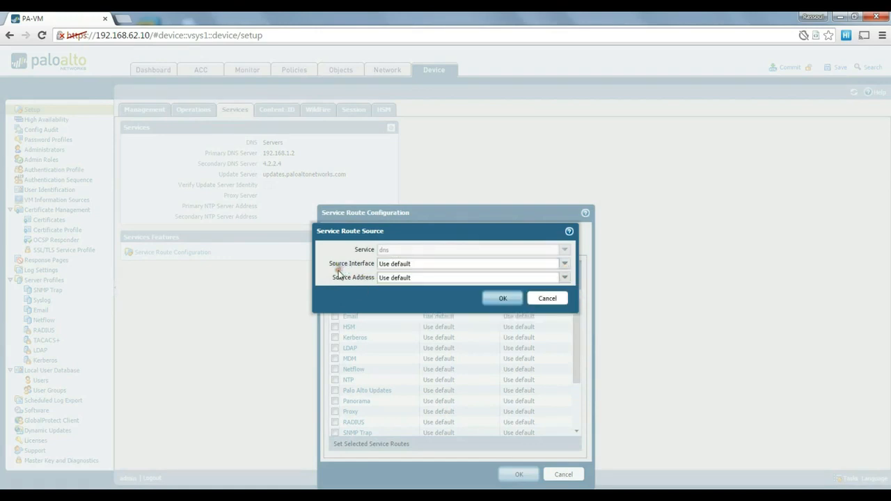
left_click(566, 265)
left_click(413, 297)
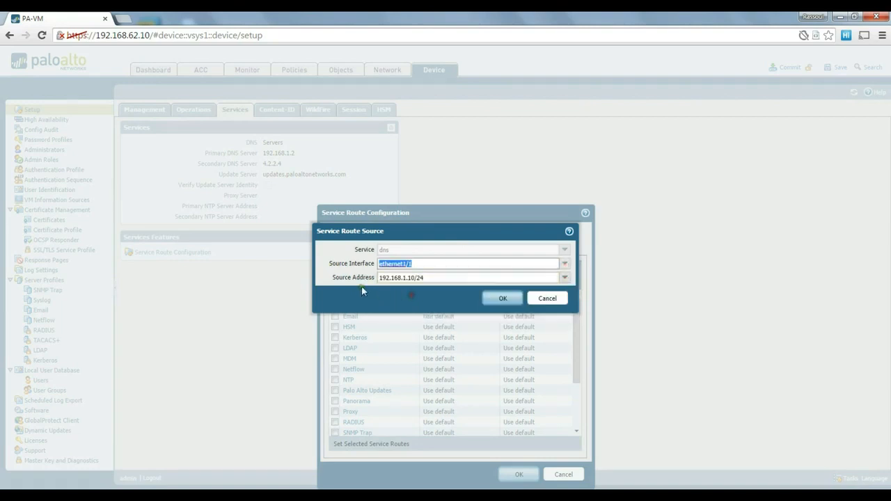
left_click(409, 264)
left_click(557, 301)
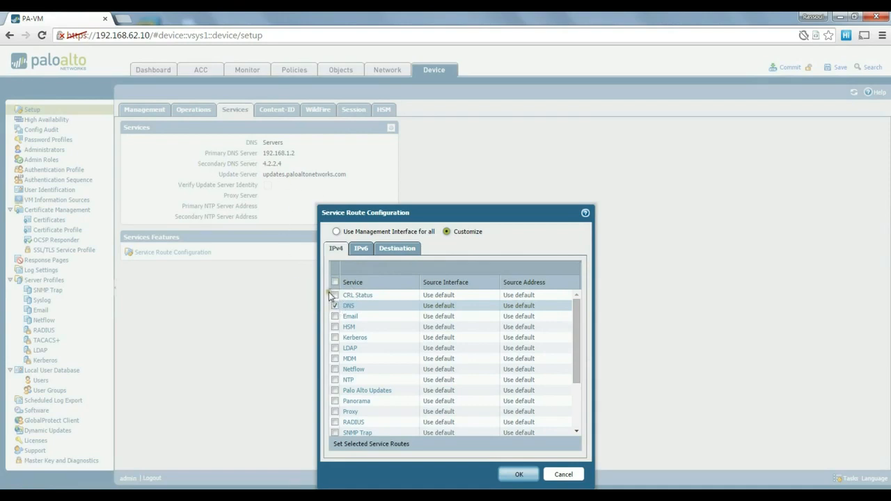
left_click(335, 305)
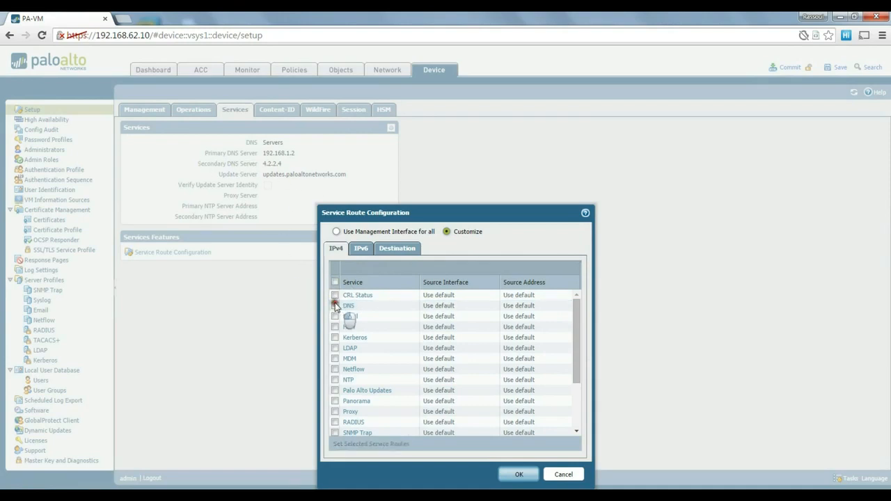
left_click(571, 475)
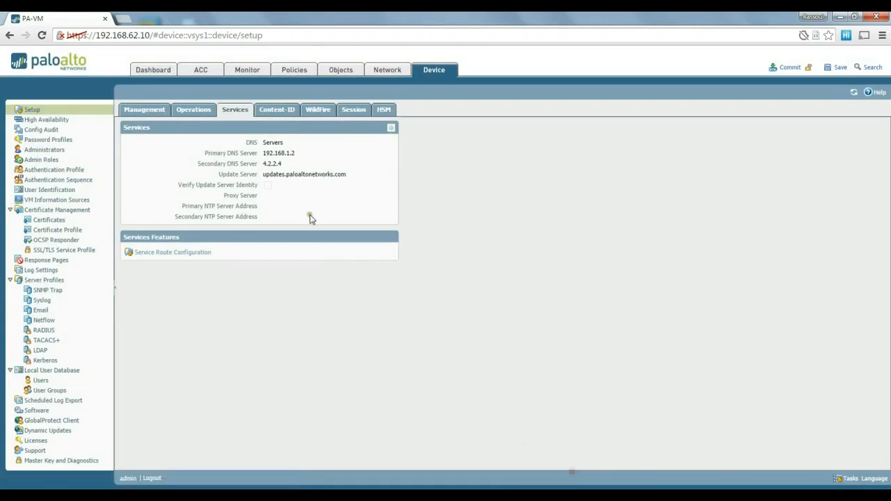
View the WildFire settings, then the Session settings and timeouts.
left_click(329, 111)
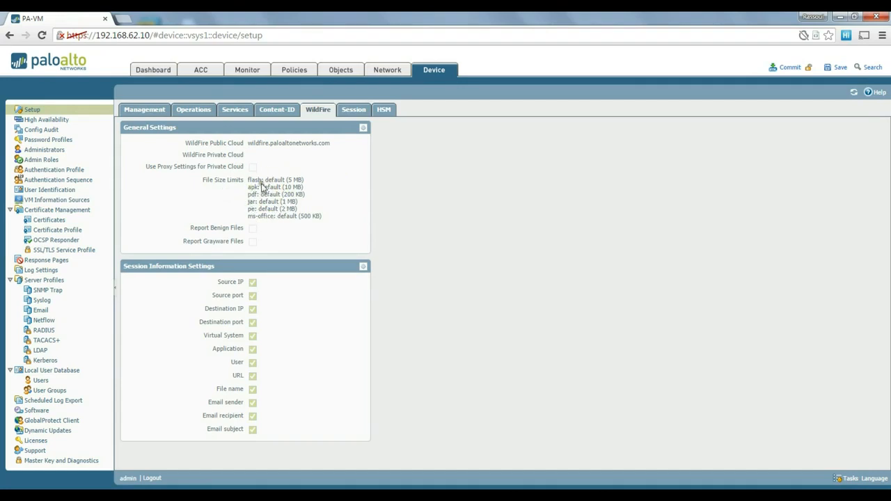
left_click(355, 113)
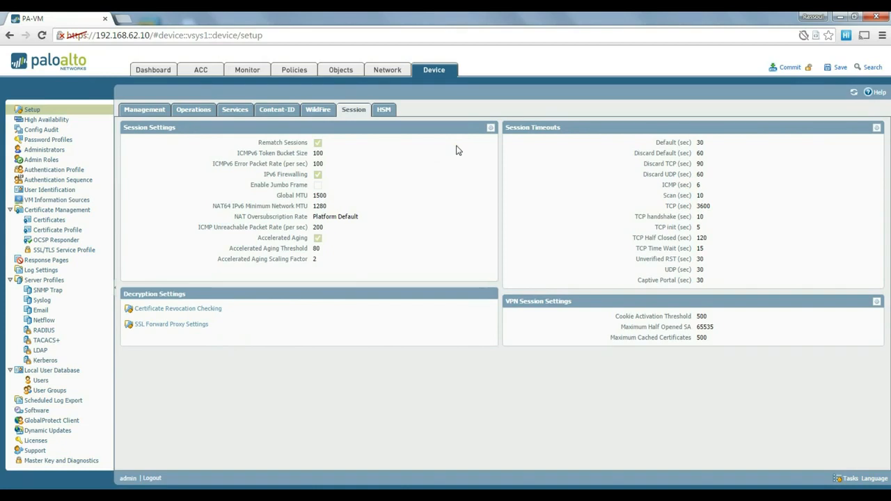
Look over the HSM settings, then the Management settings with hostname PA-VM and IP 192.168.62.10.
left_click(450, 156)
left_click(349, 176)
left_click(451, 179)
left_click(387, 116)
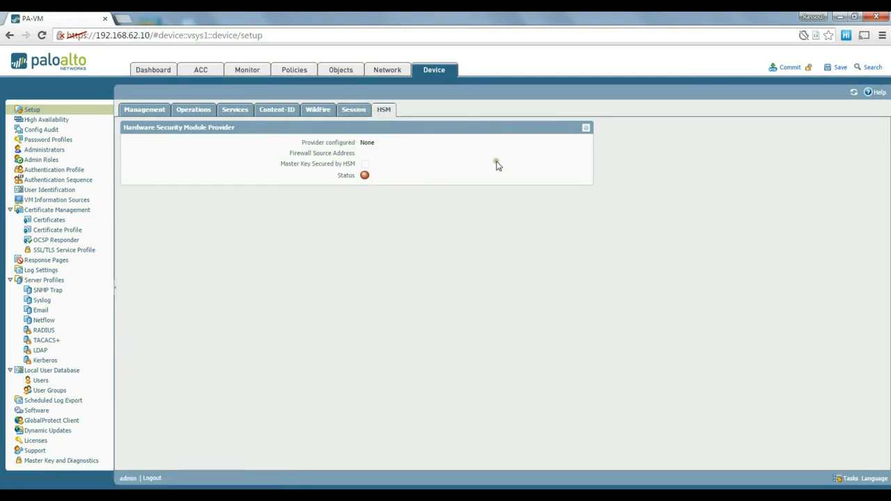
left_click(147, 112)
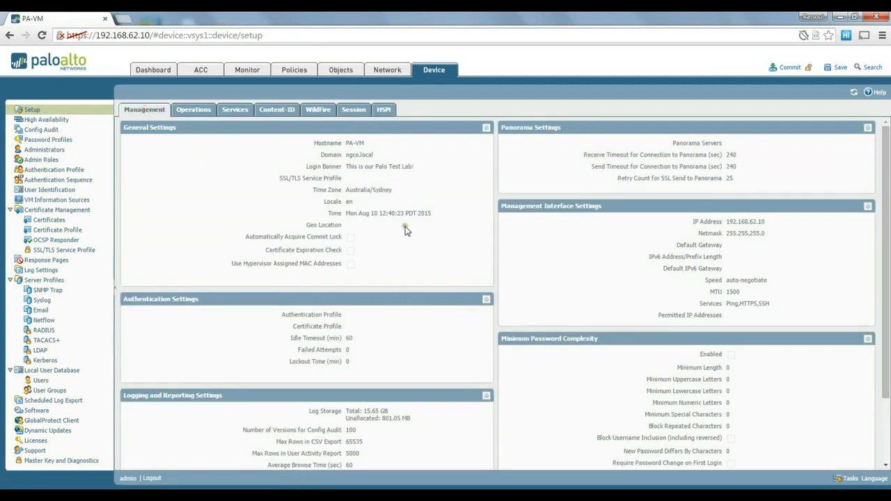
scroll(414, 242, "down", 1)
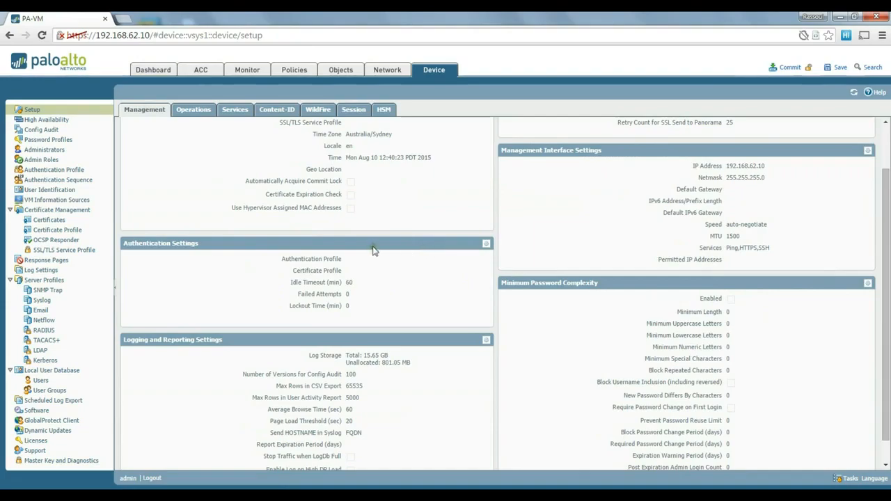
scroll(376, 248, "up", 1)
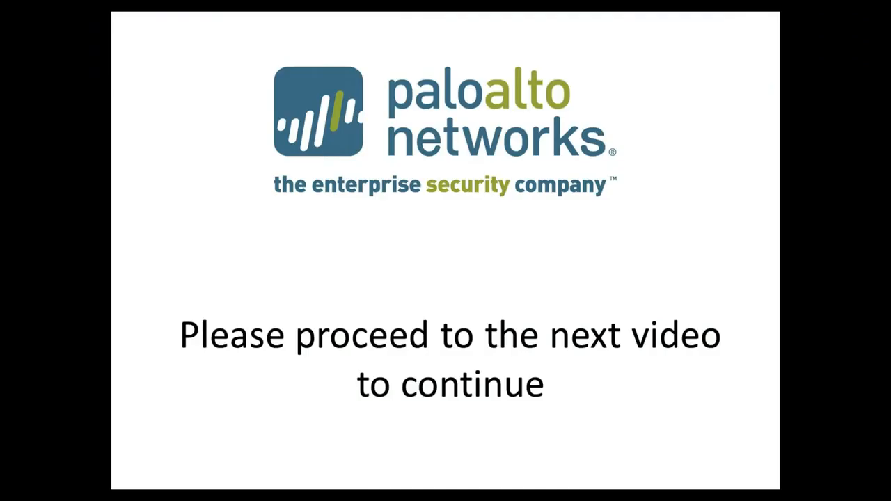